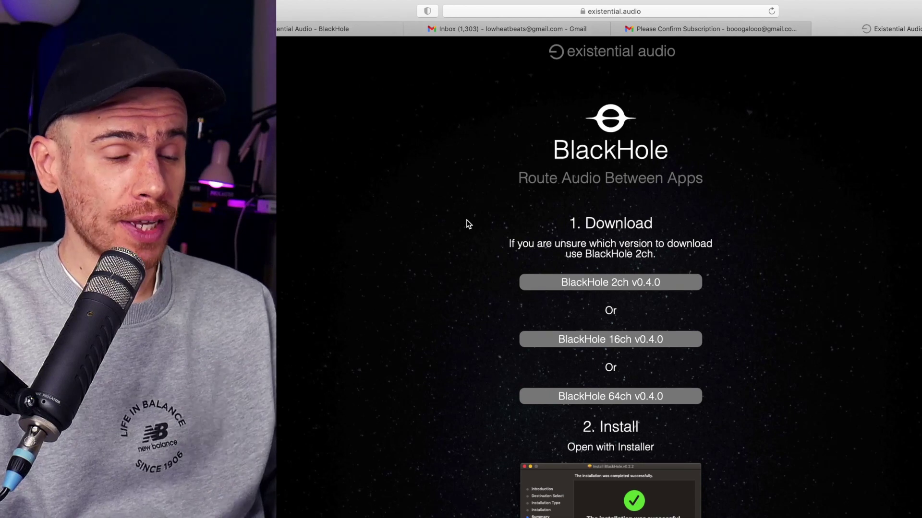
Download BlackHole 2ch v0.4.0, allow the download, and continue through its installer.
scroll(469, 224, down, 2)
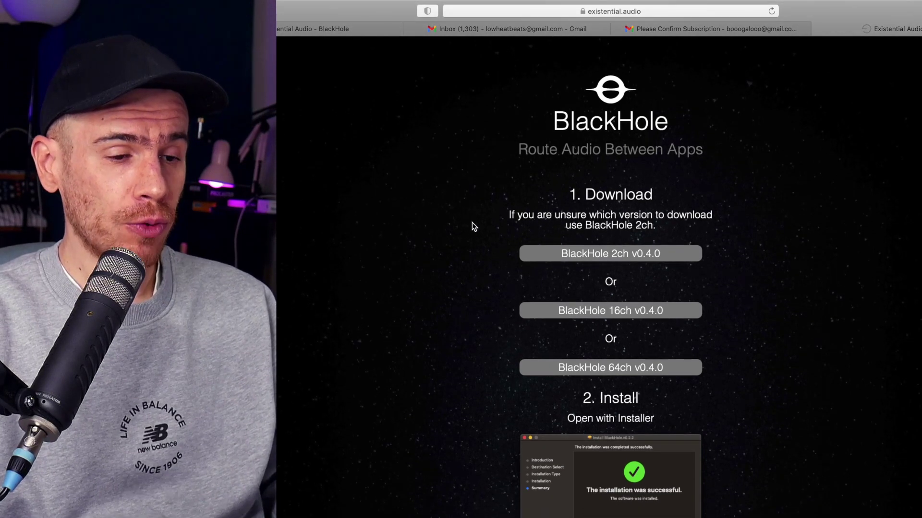
click(603, 254)
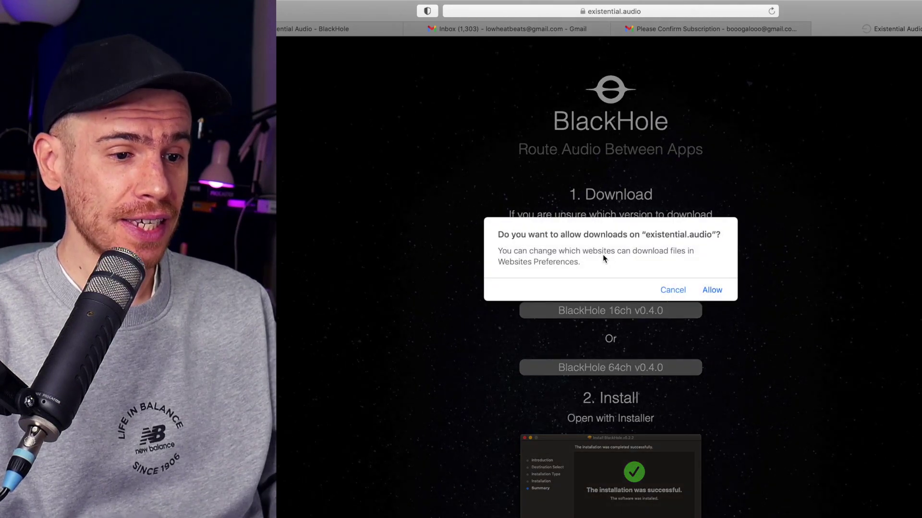
click(713, 290)
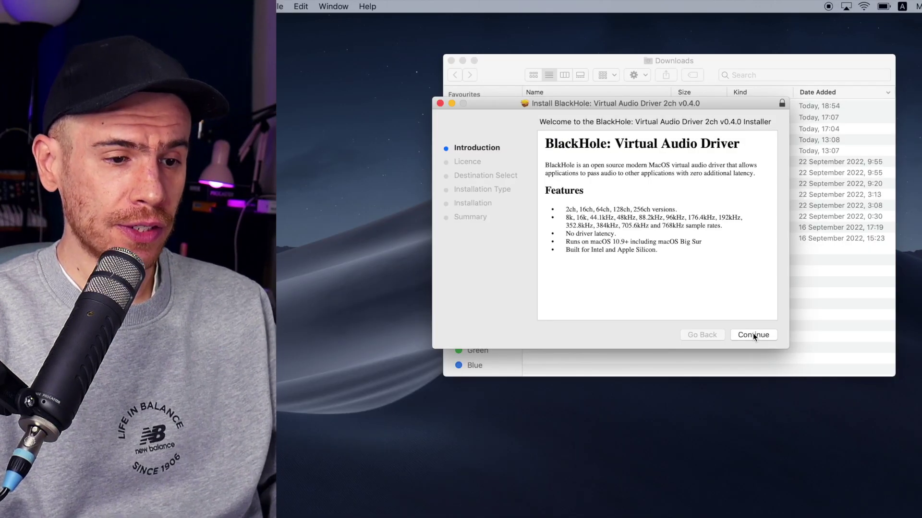
click(752, 335)
click(753, 335)
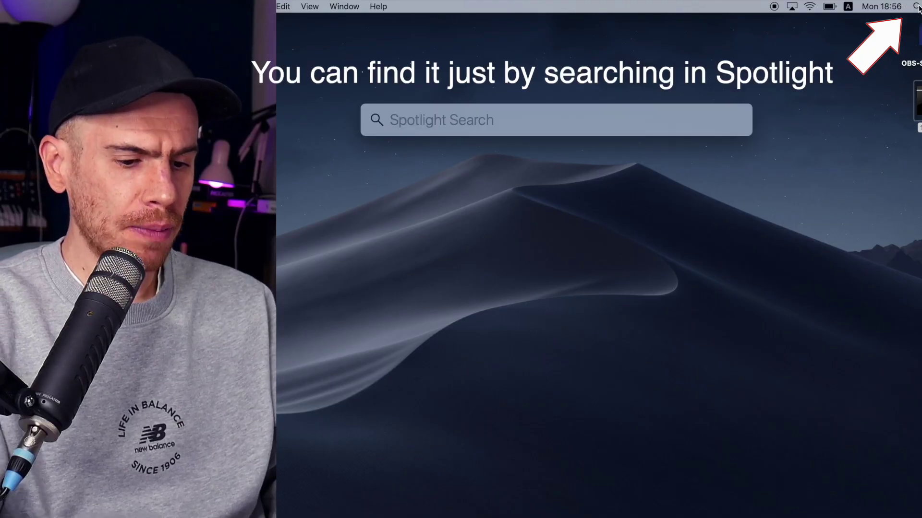
Launch Audio MIDI Setup by searching 'audio MIDI Setup' in Spotlight.
text(audio MIDI Setup)
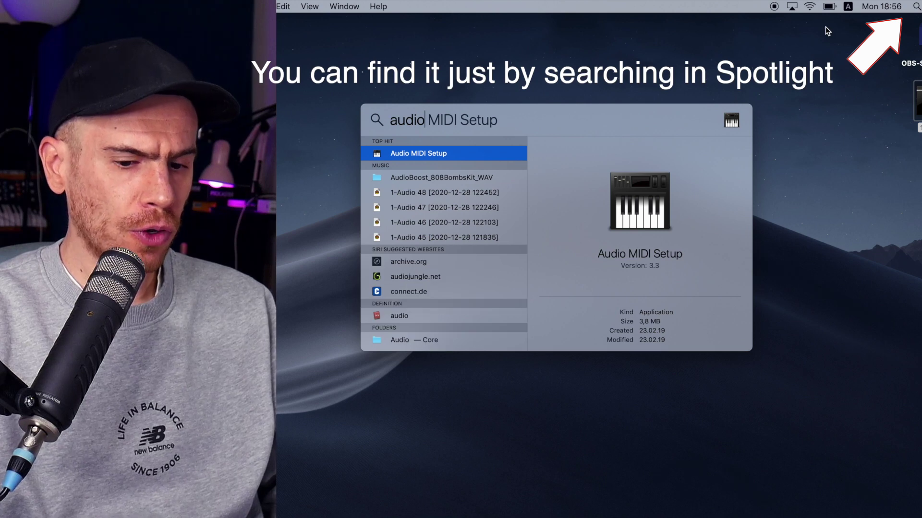
key(Return)
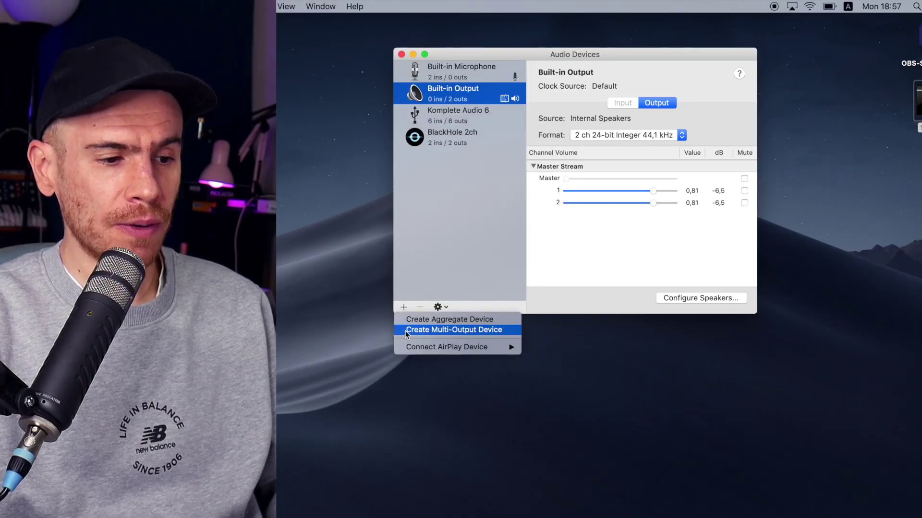
Build a Multi-Output Device from Built-in Output and BlackHole 2ch, drift-correcting BlackHole 2ch.
click(406, 330)
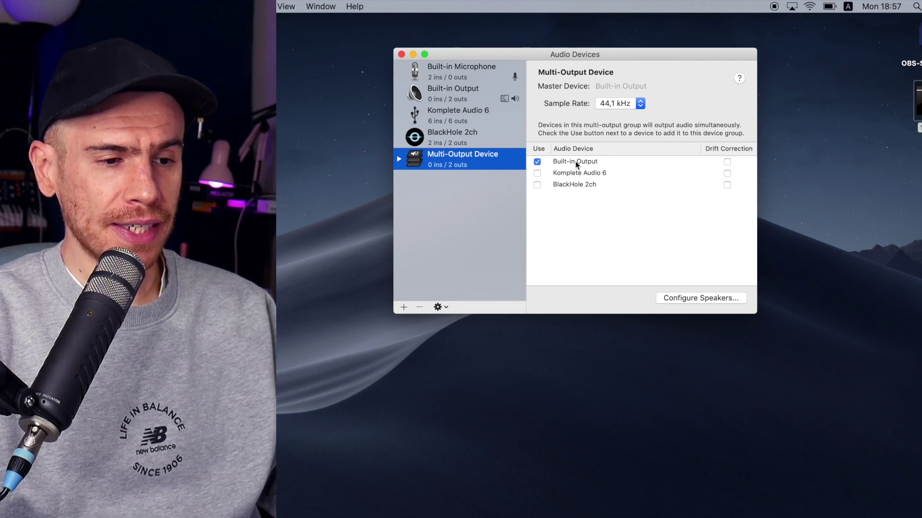
click(572, 174)
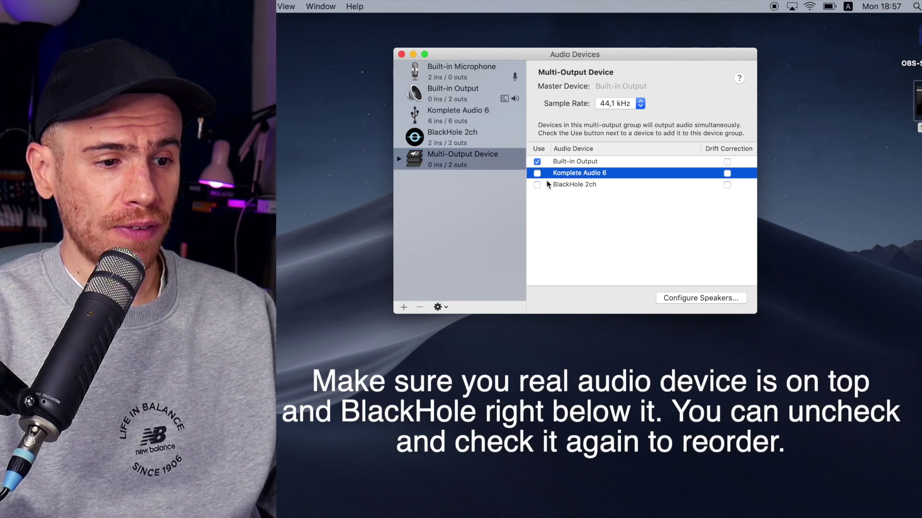
click(542, 197)
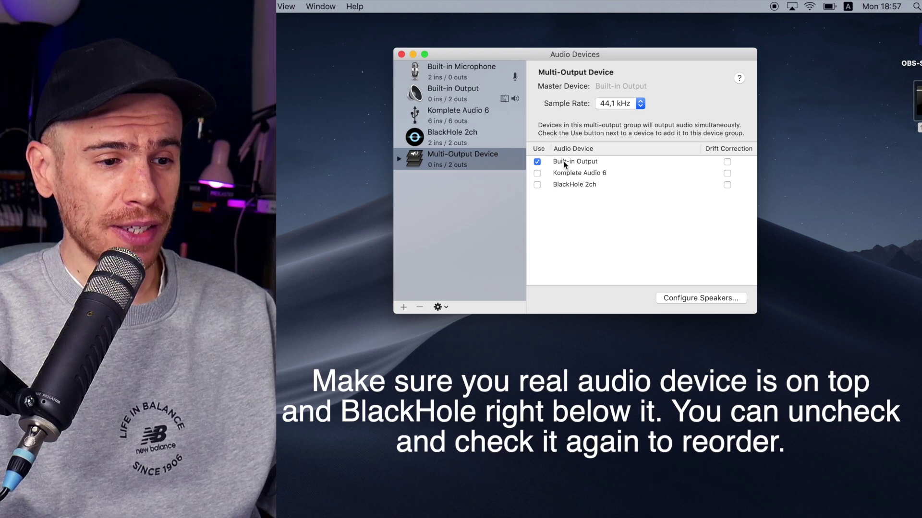
click(566, 163)
click(536, 185)
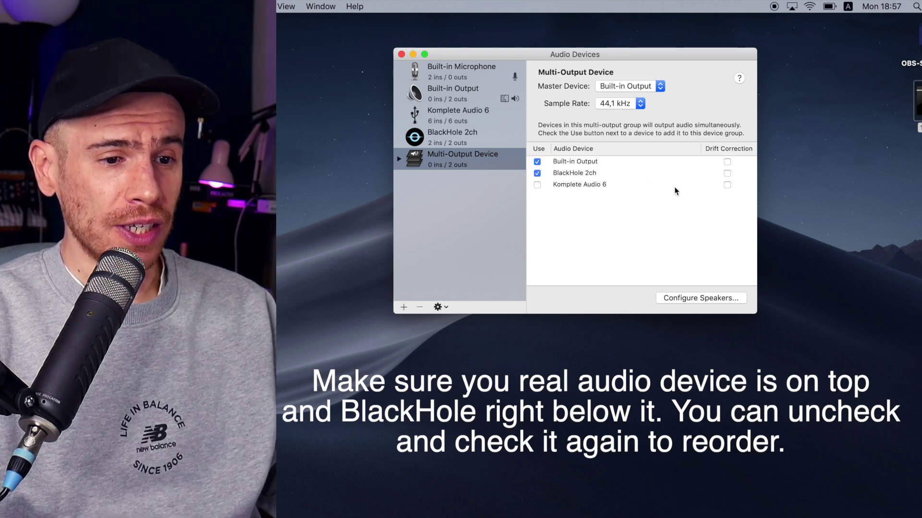
click(727, 173)
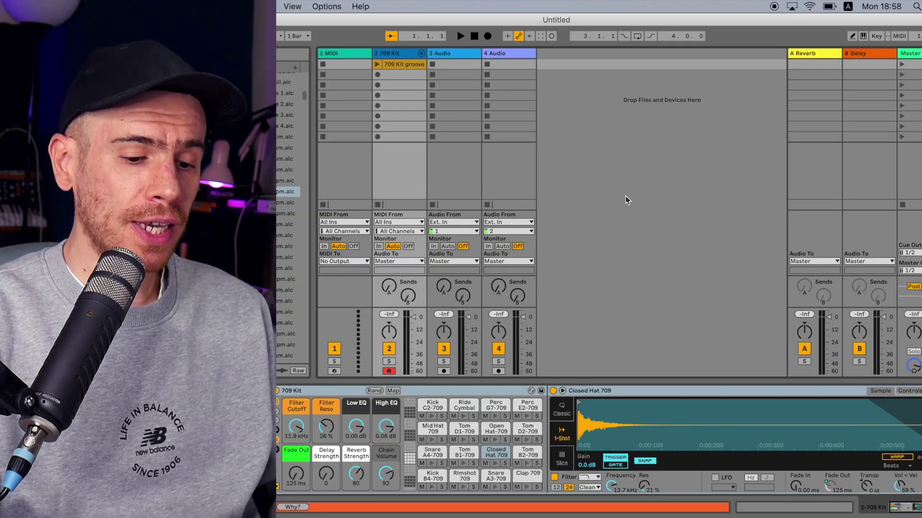
In Ableton's Audio preferences, set Audio Output Device to Multi-Output Device.
key(super+comma)
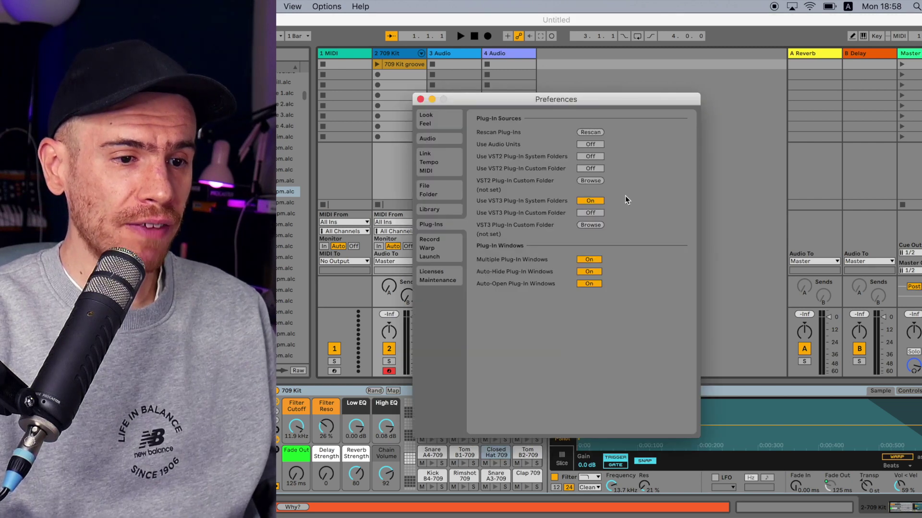
click(445, 140)
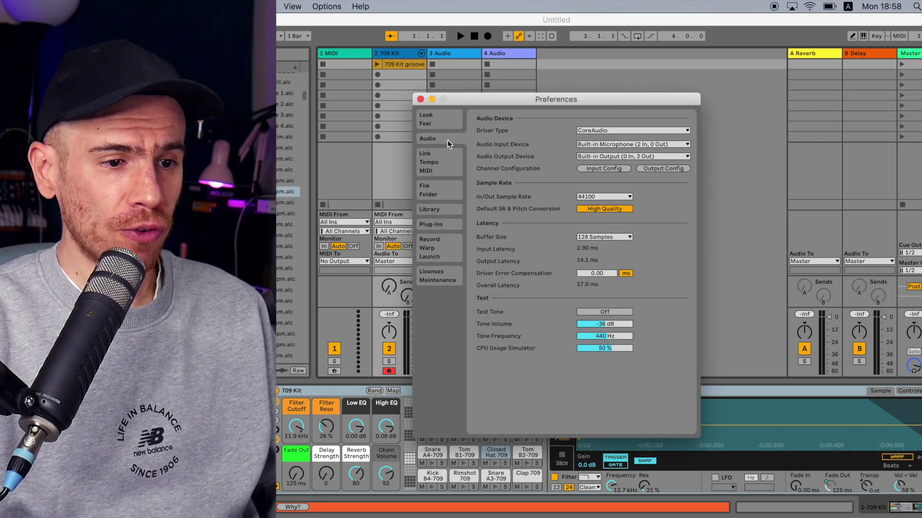
click(604, 157)
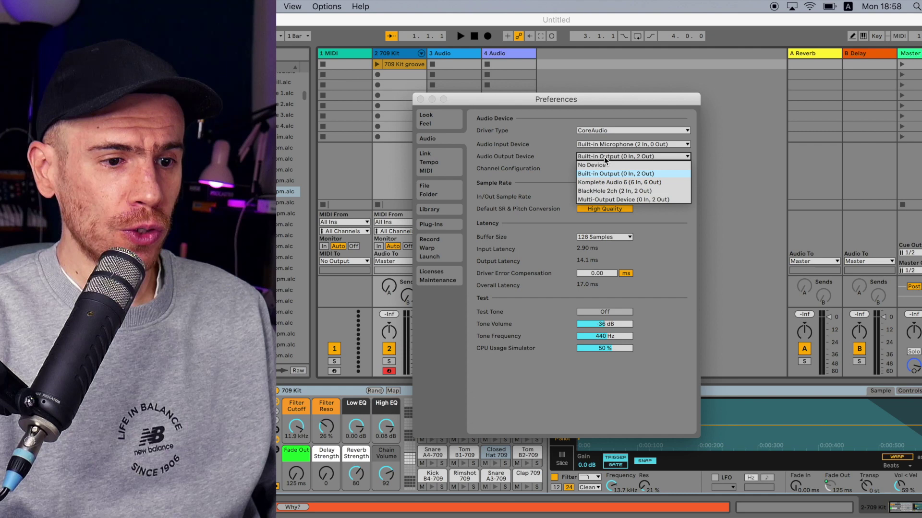
click(604, 200)
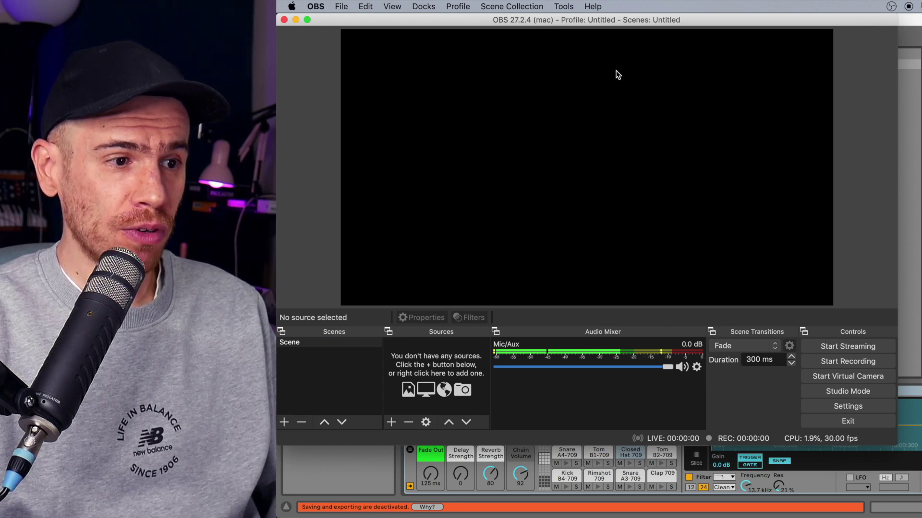
Run the Auto-Configuration Wizard for recording only at 1920x1080, 30 FPS, and apply its settings.
click(561, 7)
click(564, 19)
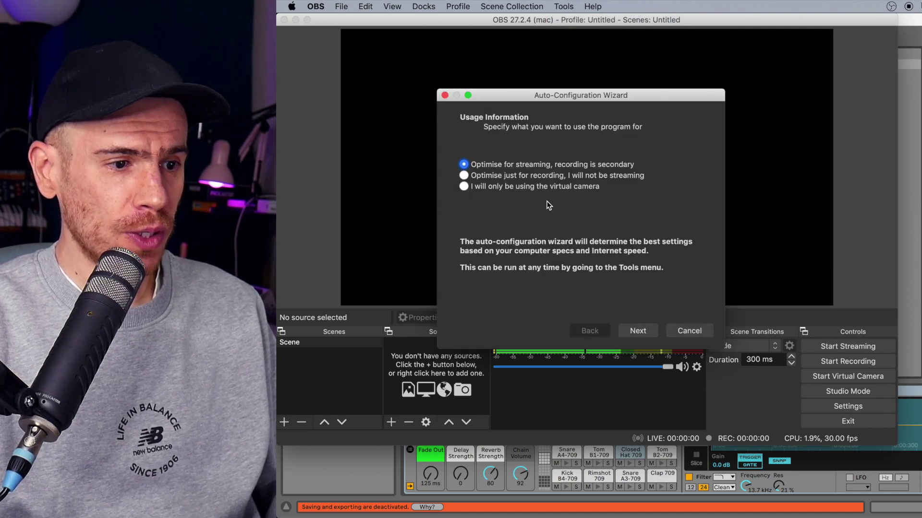
click(527, 175)
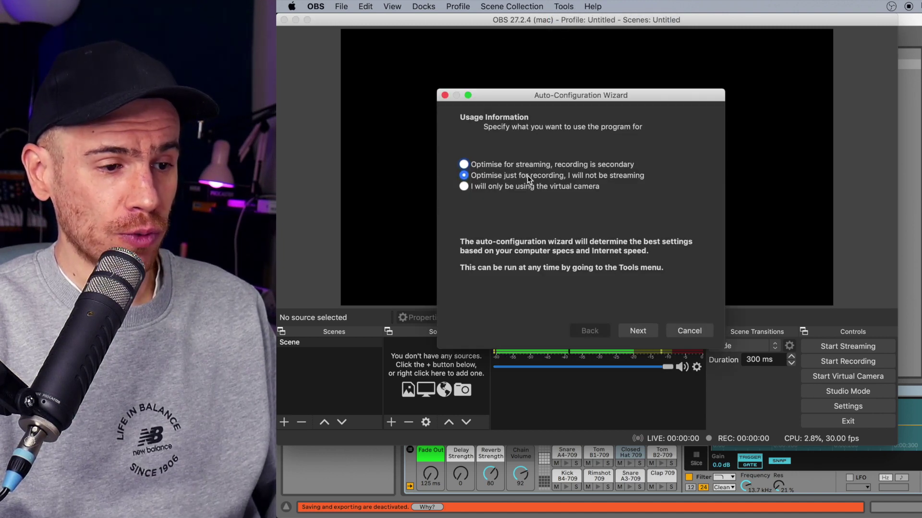
click(638, 331)
click(610, 184)
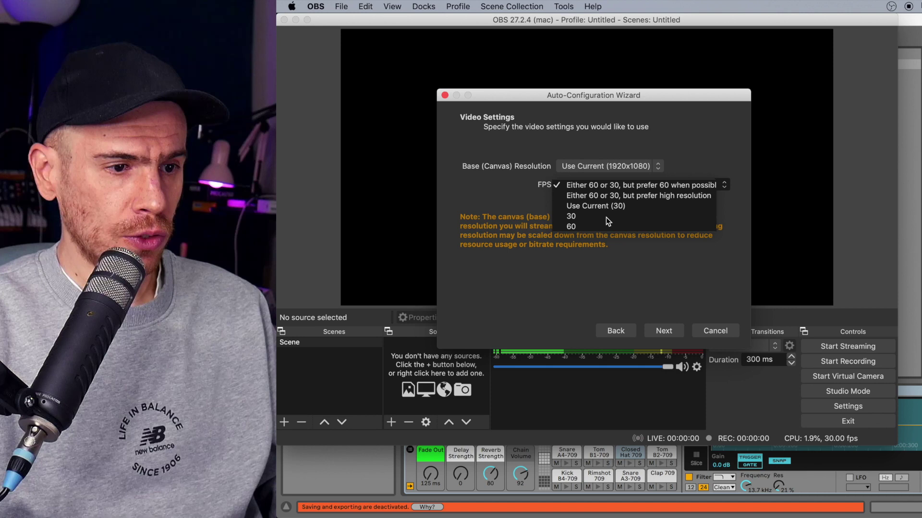
click(606, 217)
click(619, 170)
click(618, 187)
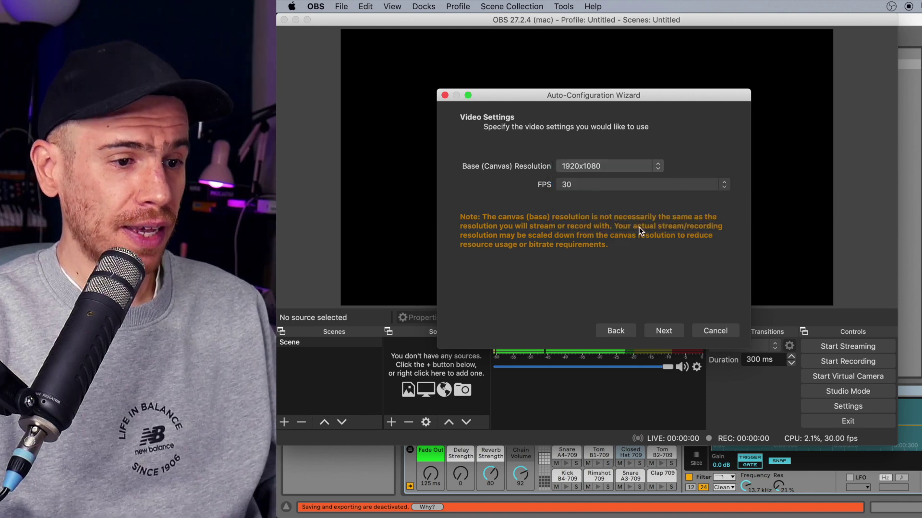
click(671, 326)
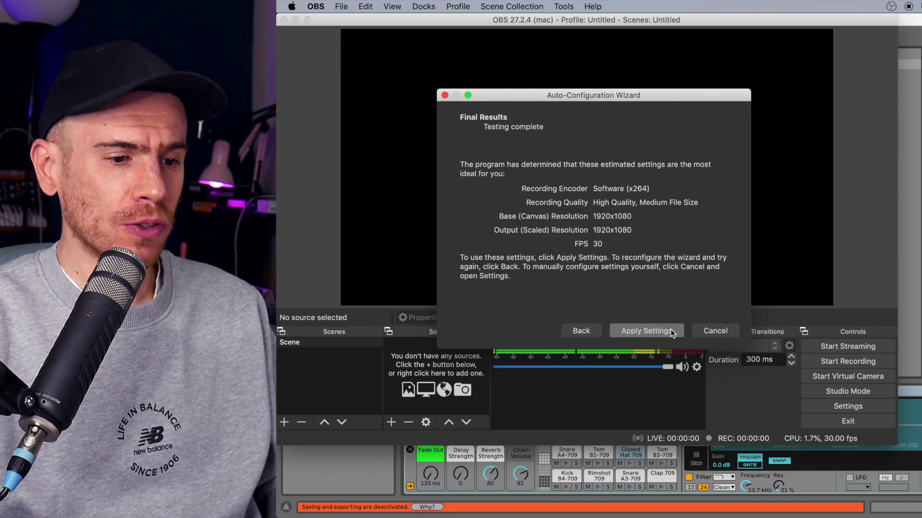
click(671, 332)
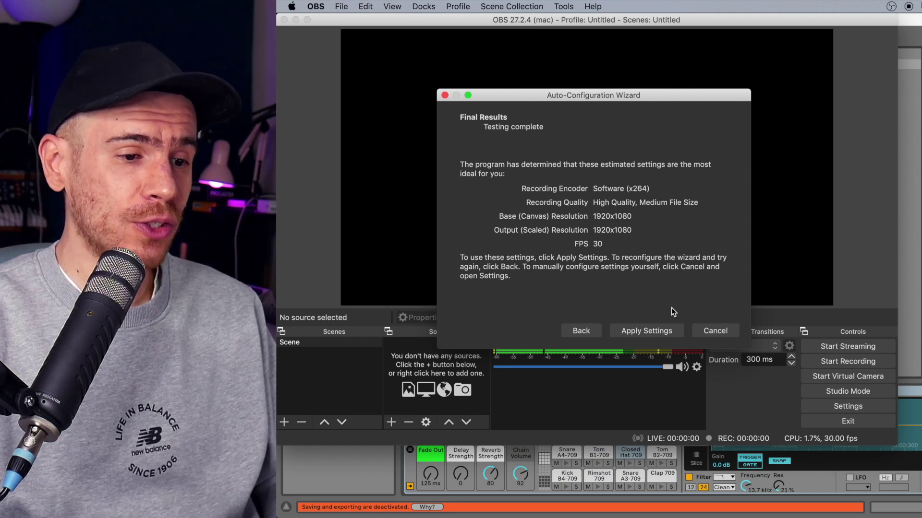
click(662, 331)
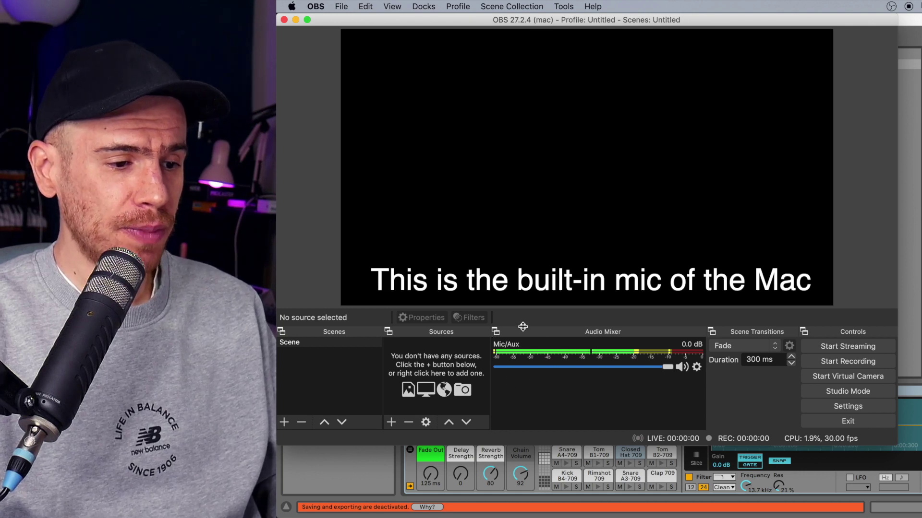
Add a Display Capture source with its default settings.
click(391, 423)
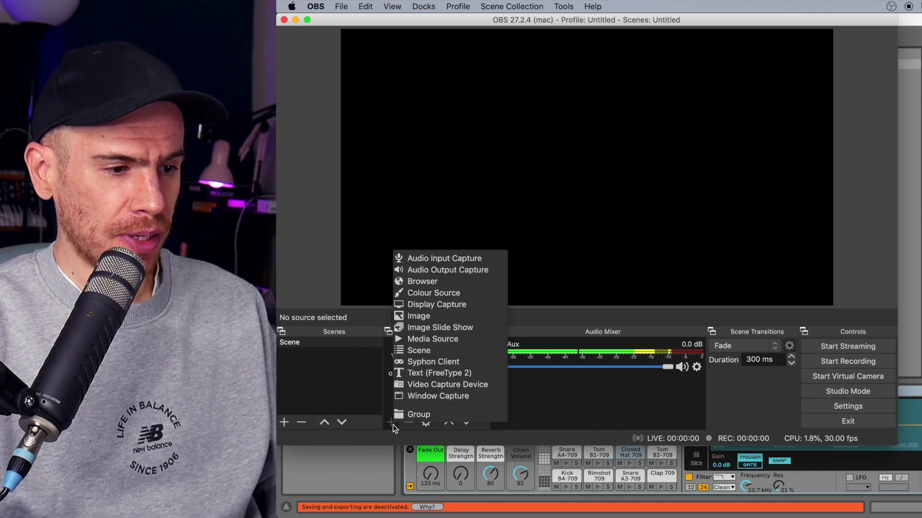
click(454, 305)
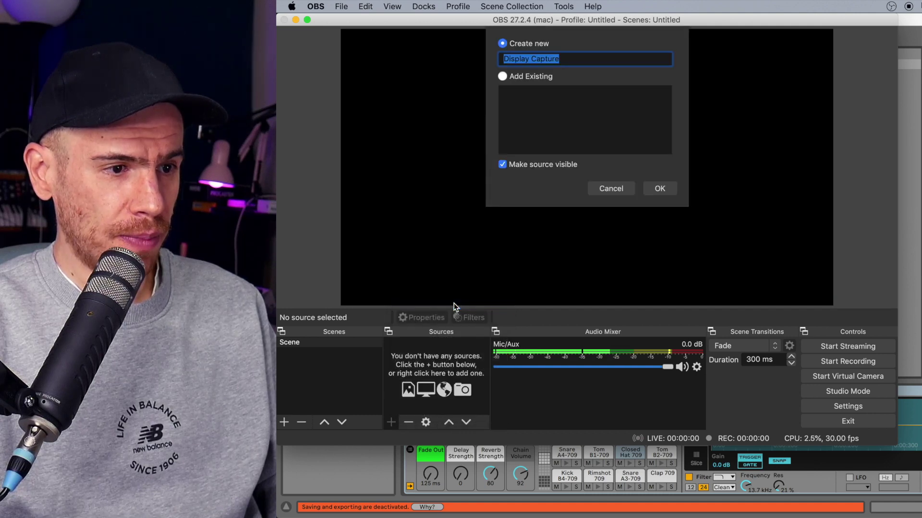
click(661, 188)
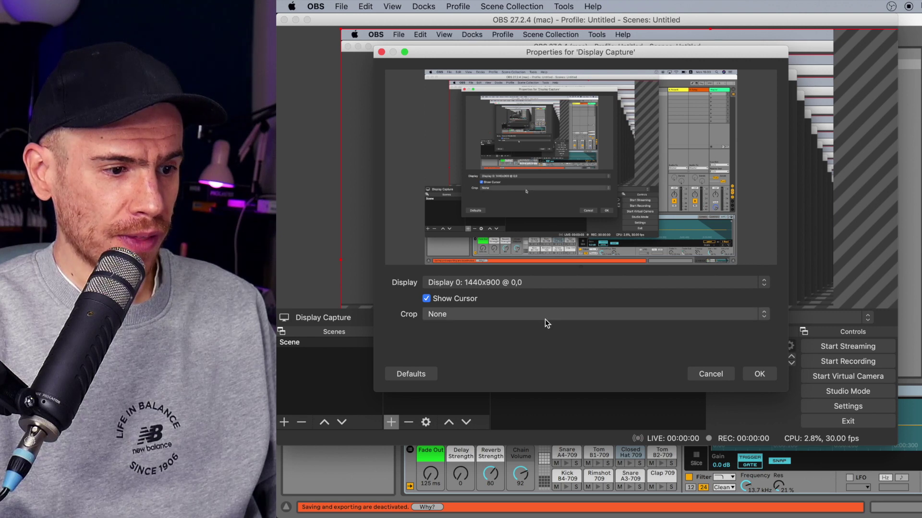
click(760, 377)
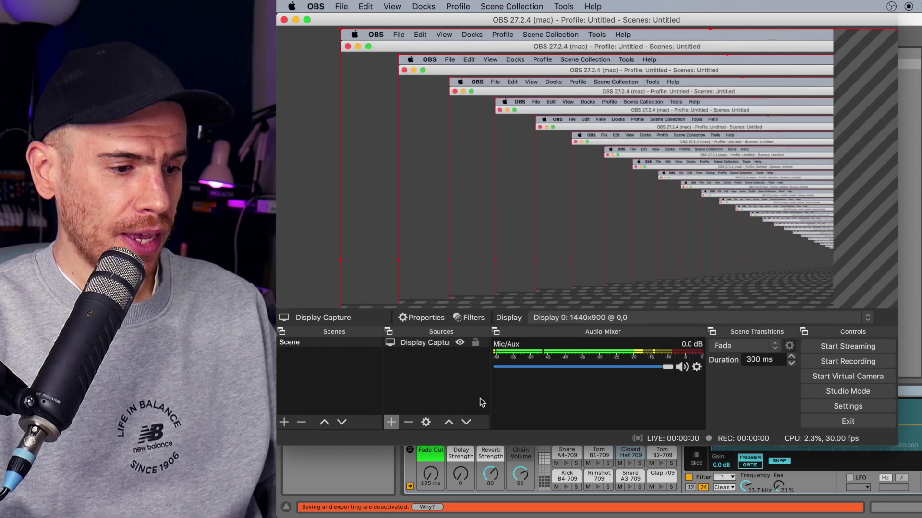
Add an Audio Input Capture named 'Computer Audio' using BlackHole 2ch as its device.
click(392, 421)
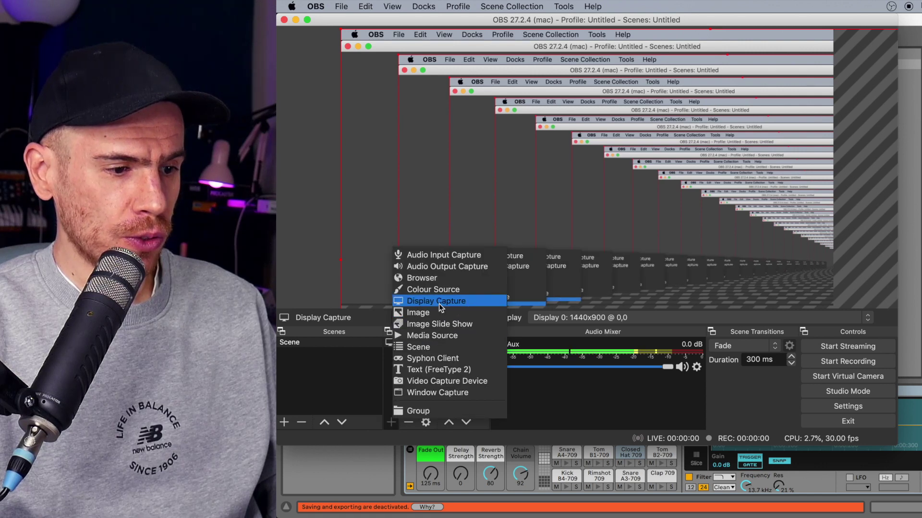
click(461, 258)
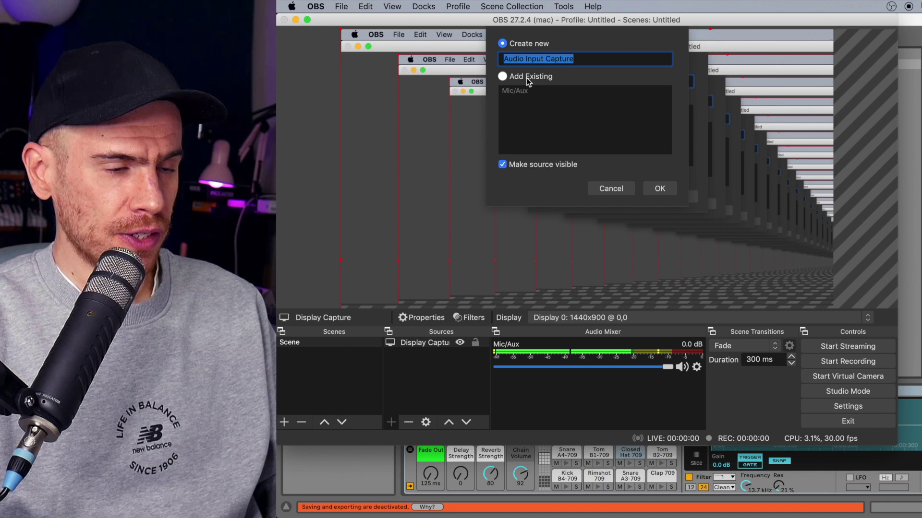
text(C)
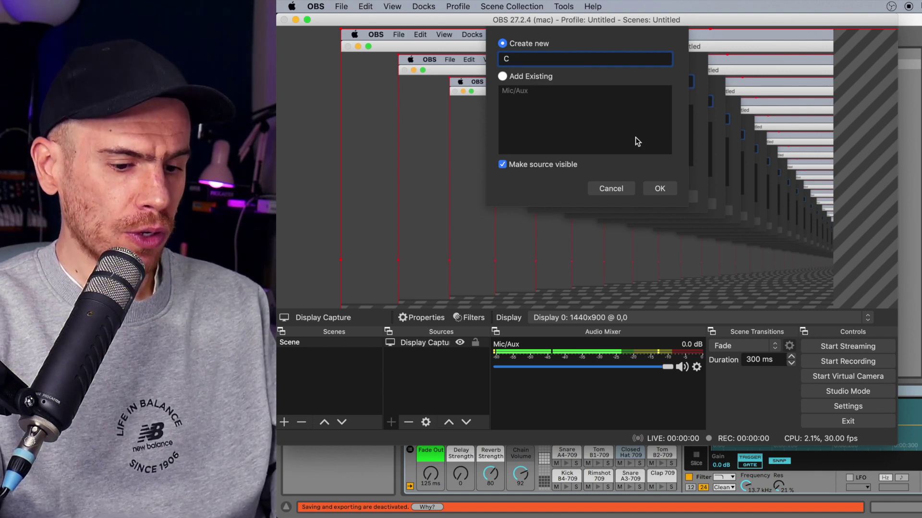
text(omputer Audio)
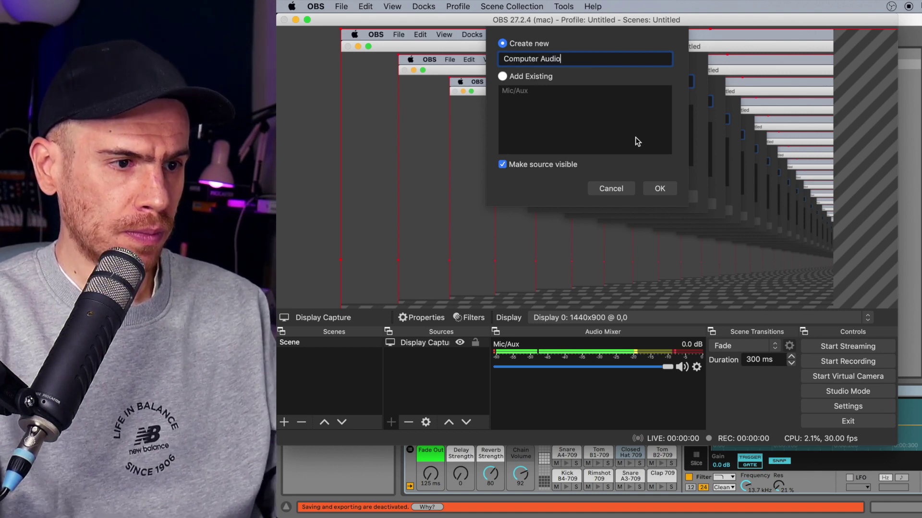
click(658, 189)
click(500, 86)
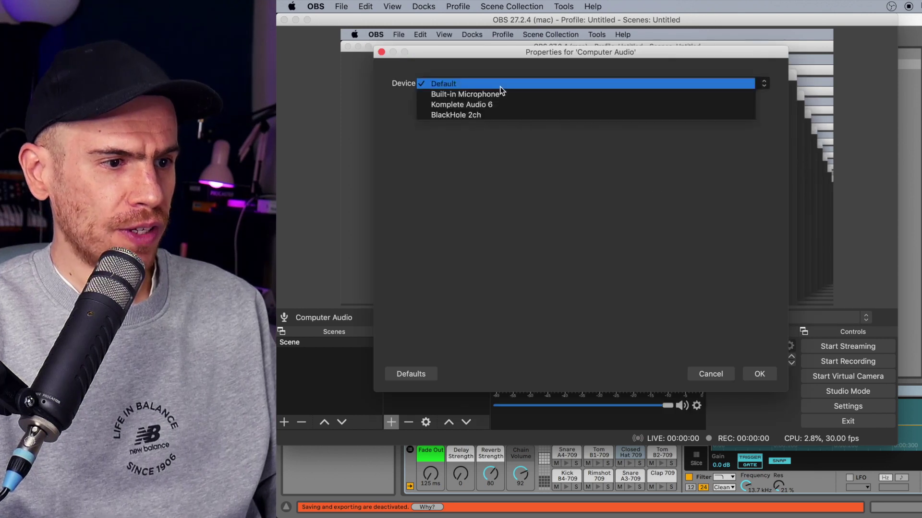
click(479, 114)
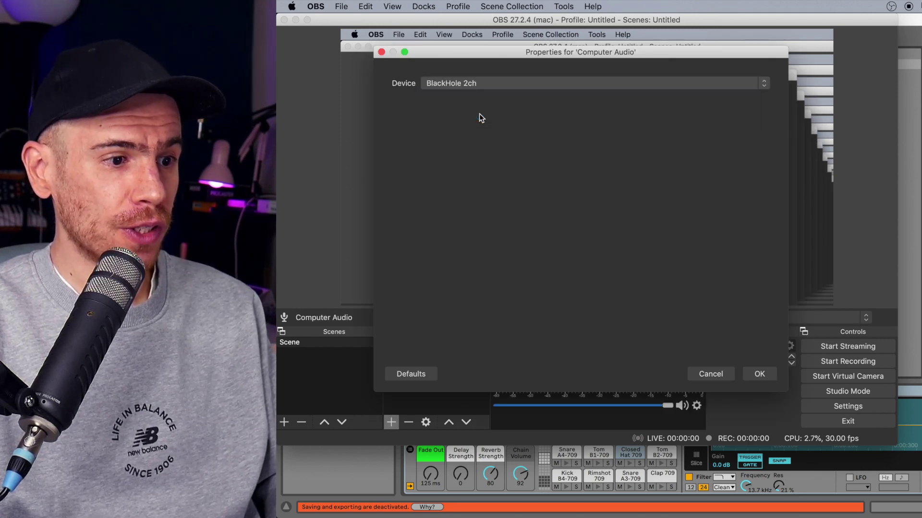
Confirm the Computer Audio source, then set Output's Recording Format to mov and save.
click(766, 378)
click(316, 7)
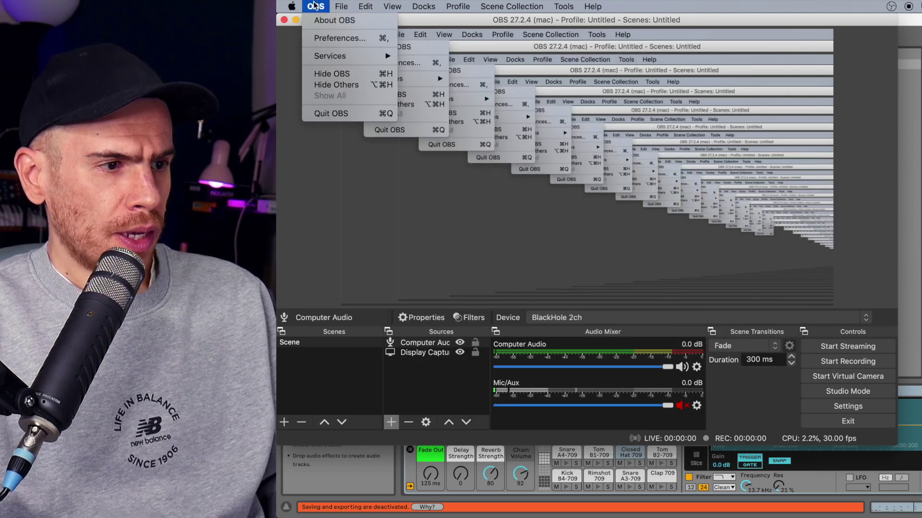
click(327, 38)
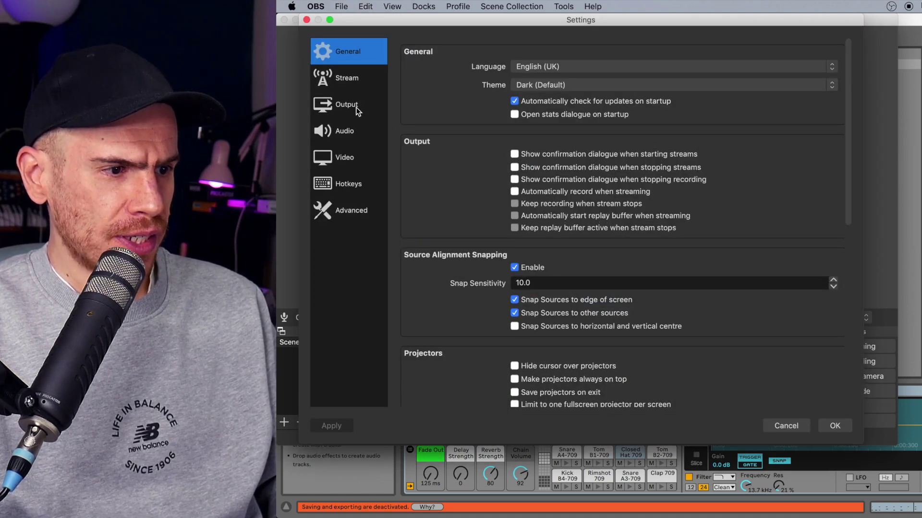
click(356, 107)
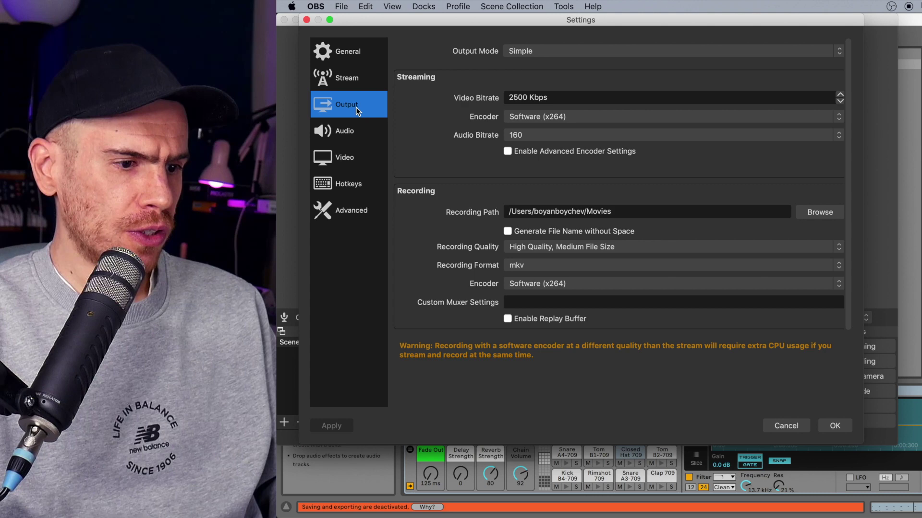
click(531, 266)
click(576, 254)
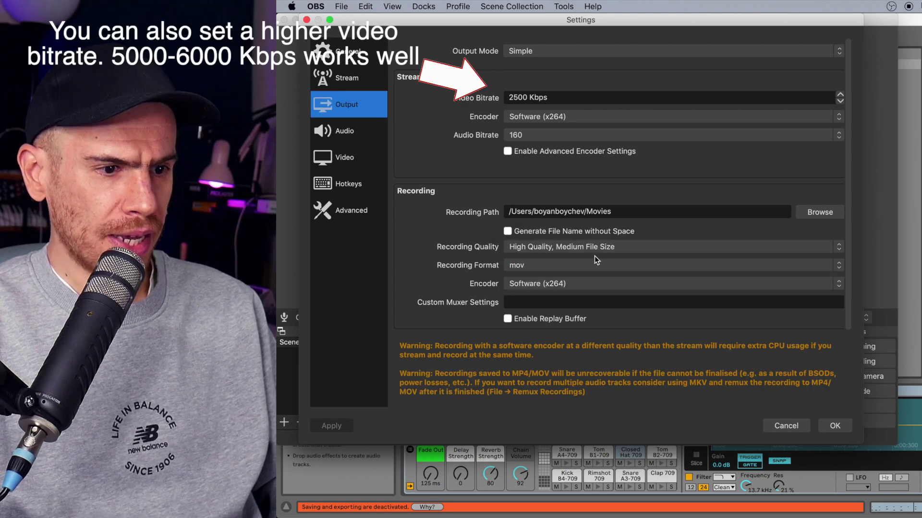
click(566, 266)
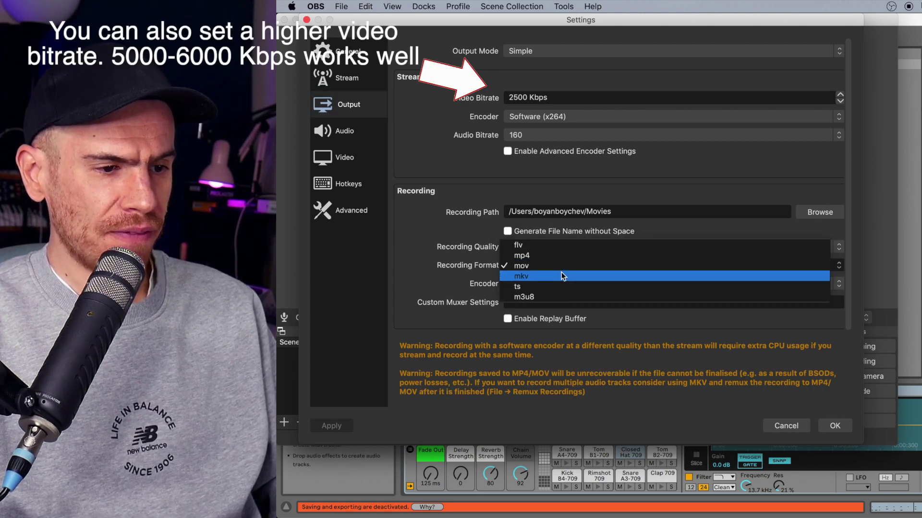
click(561, 276)
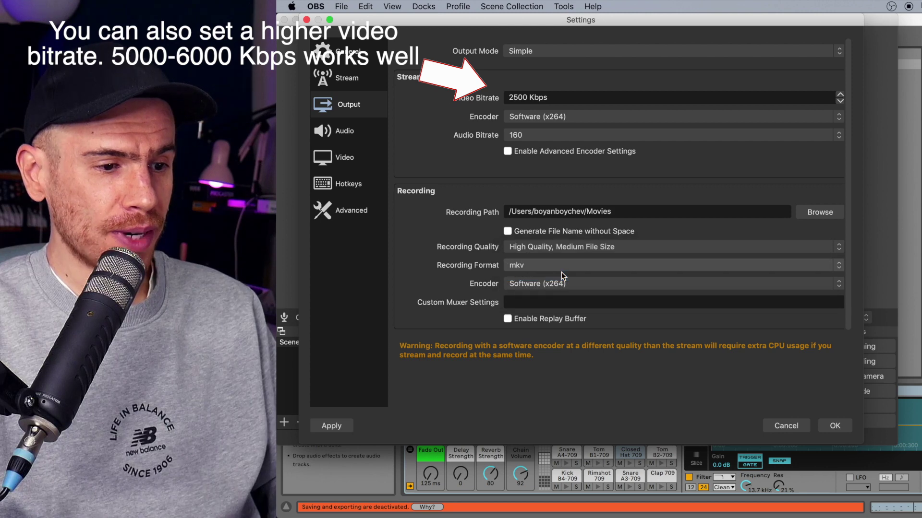
click(564, 267)
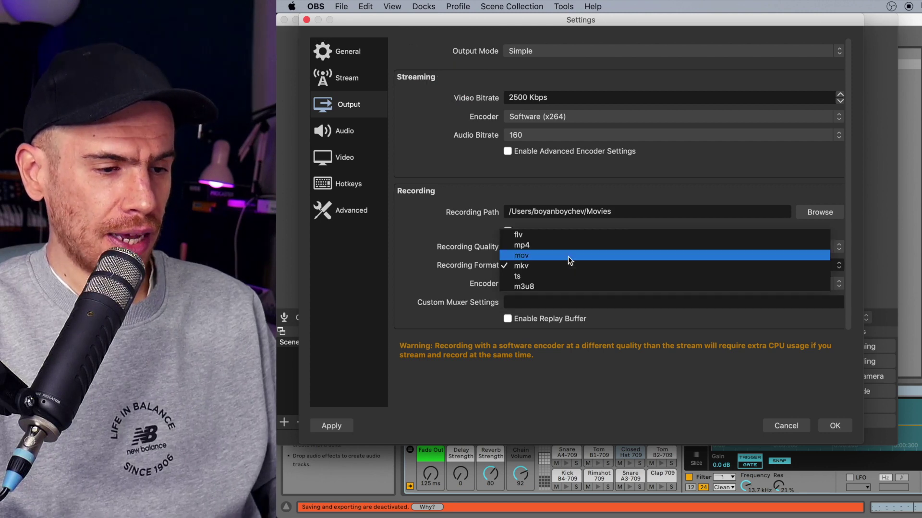
click(569, 257)
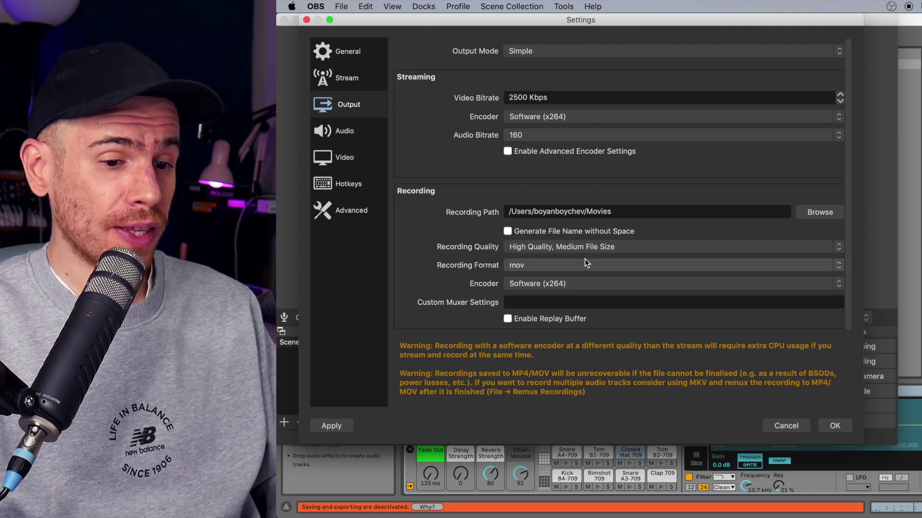
click(835, 426)
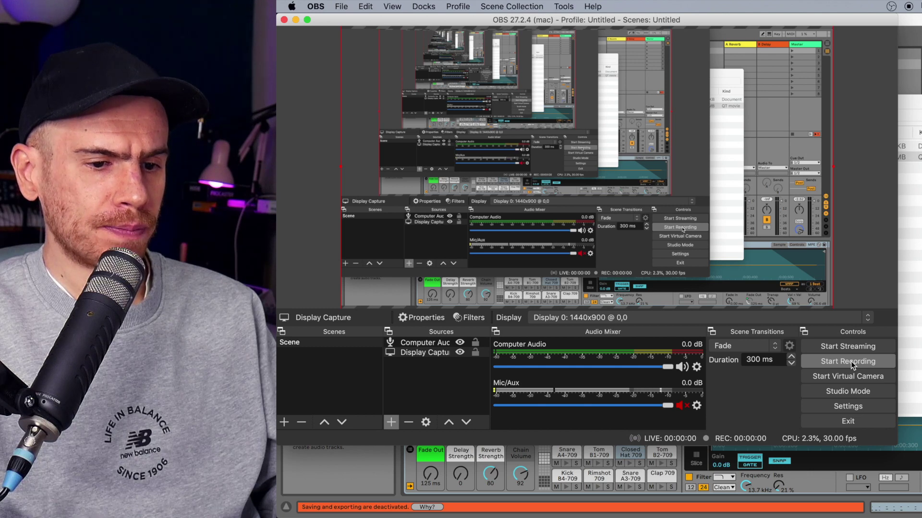
Record about 20 seconds of the 709 Kit groove playing in Ableton Live, then stop.
click(850, 361)
key(super+Tab)
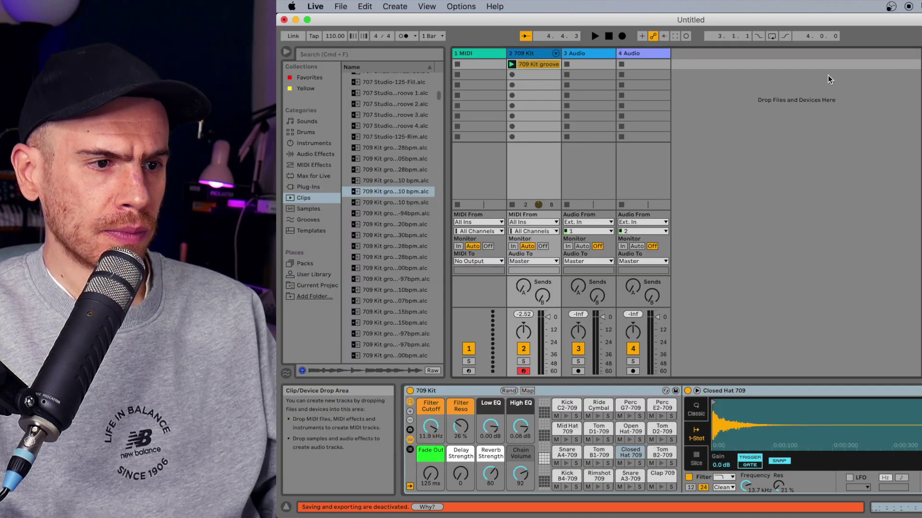
click(511, 63)
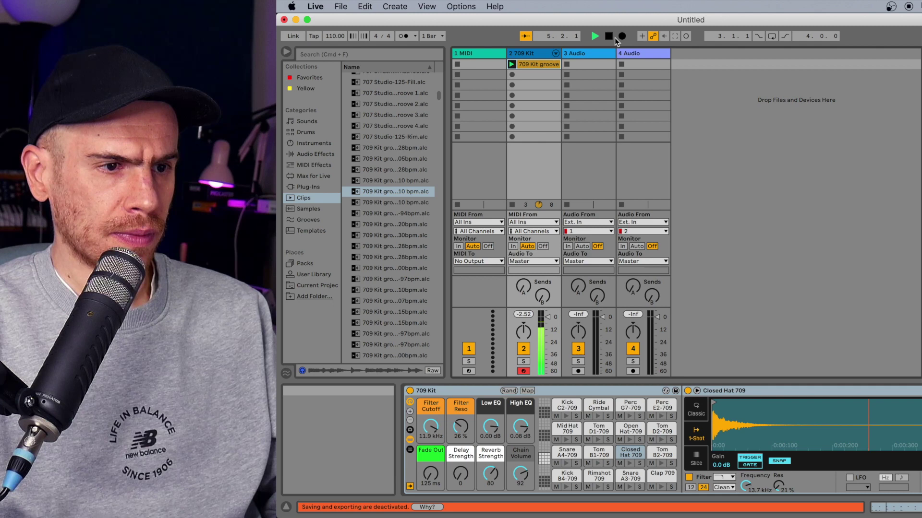
click(837, 498)
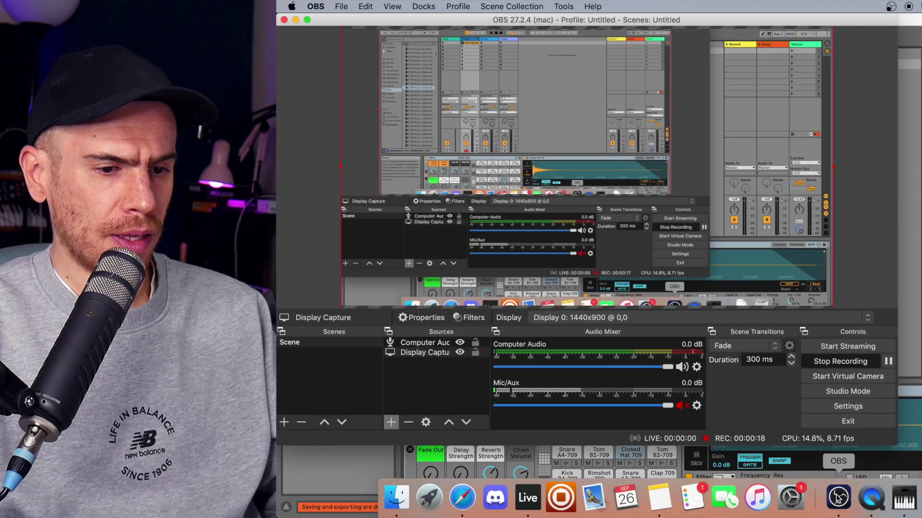
click(831, 362)
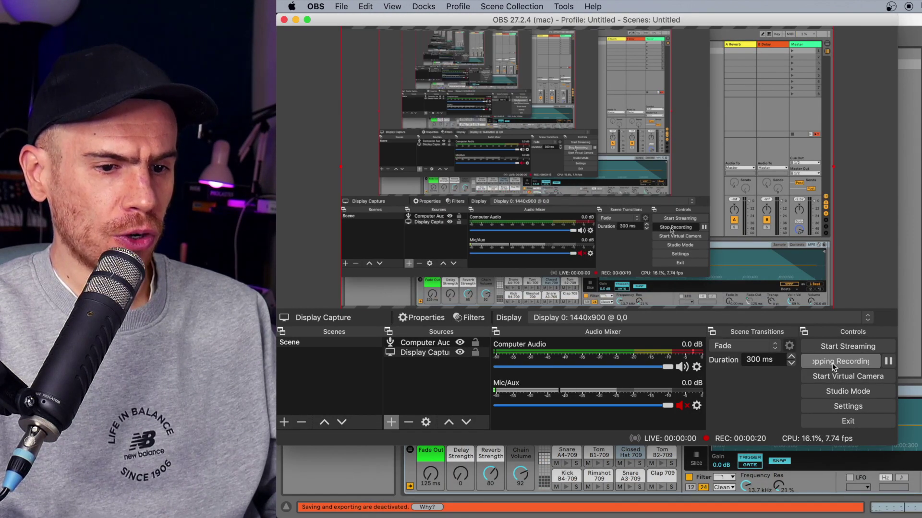